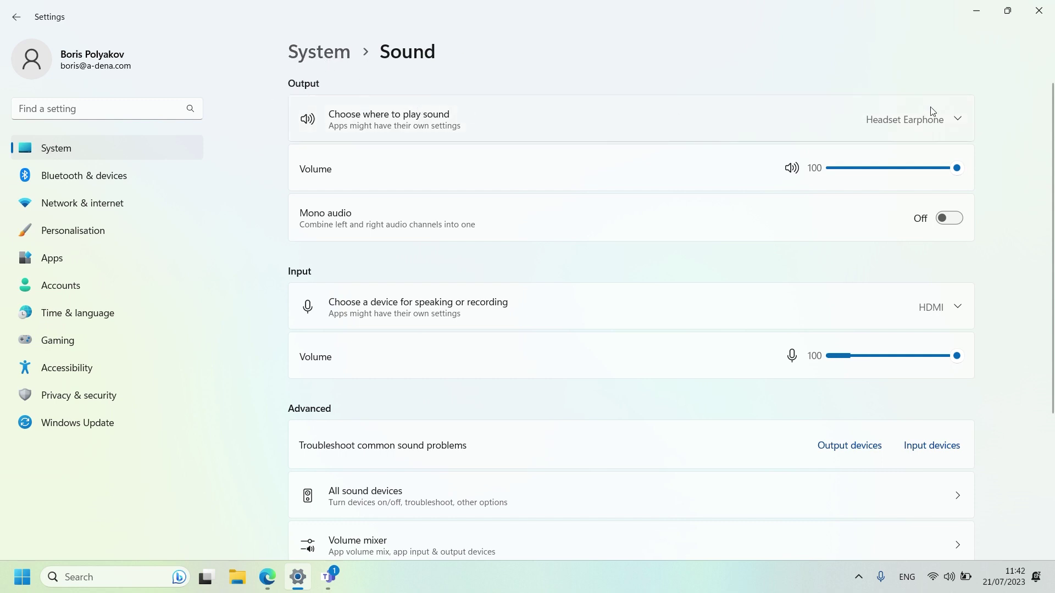
Change the Windows sound output from Headset Earphone to CBOX Series, leaving the input on HDMI
click(941, 121)
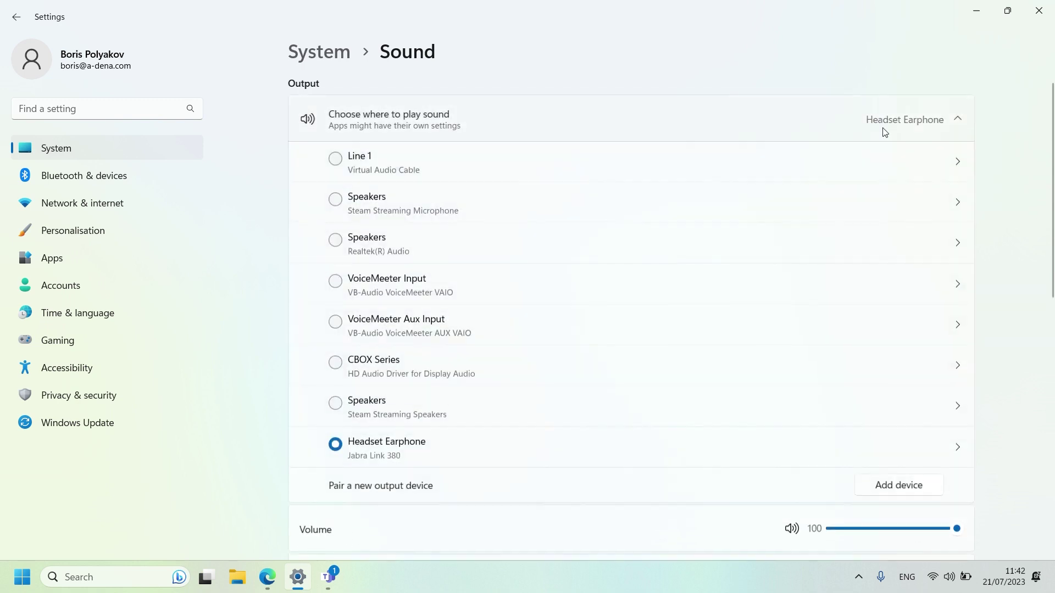
click(335, 365)
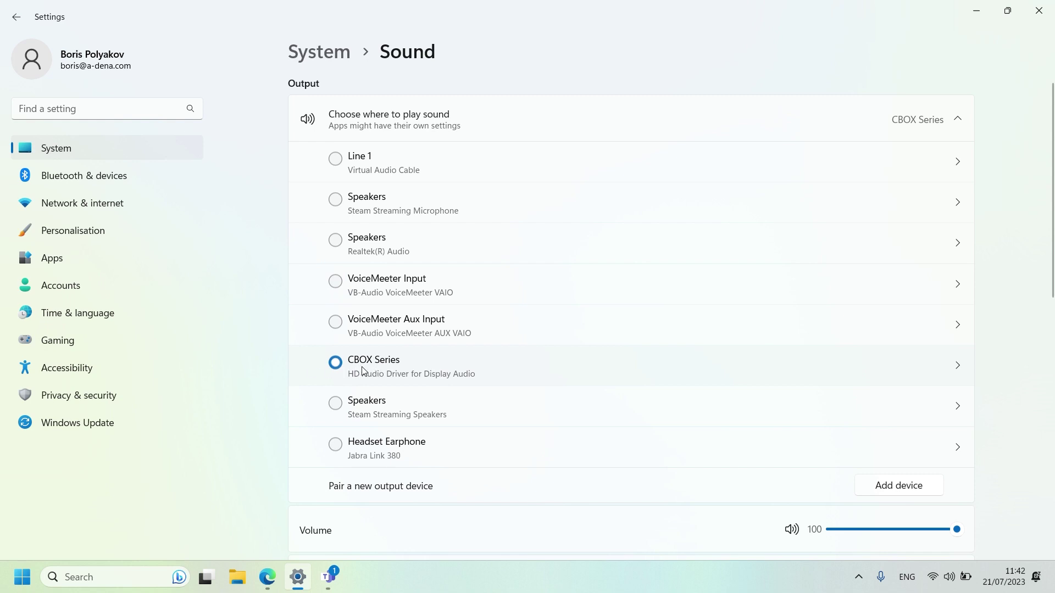
click(918, 133)
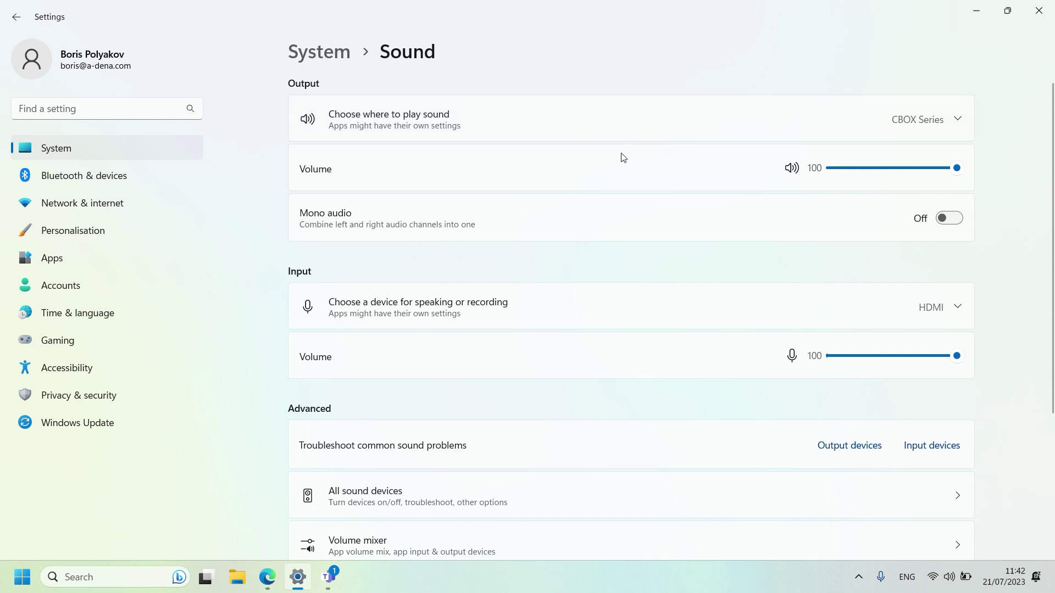
Log in to the AREC LS-860 web admin with the administrator username and password
click(269, 571)
click(494, 250)
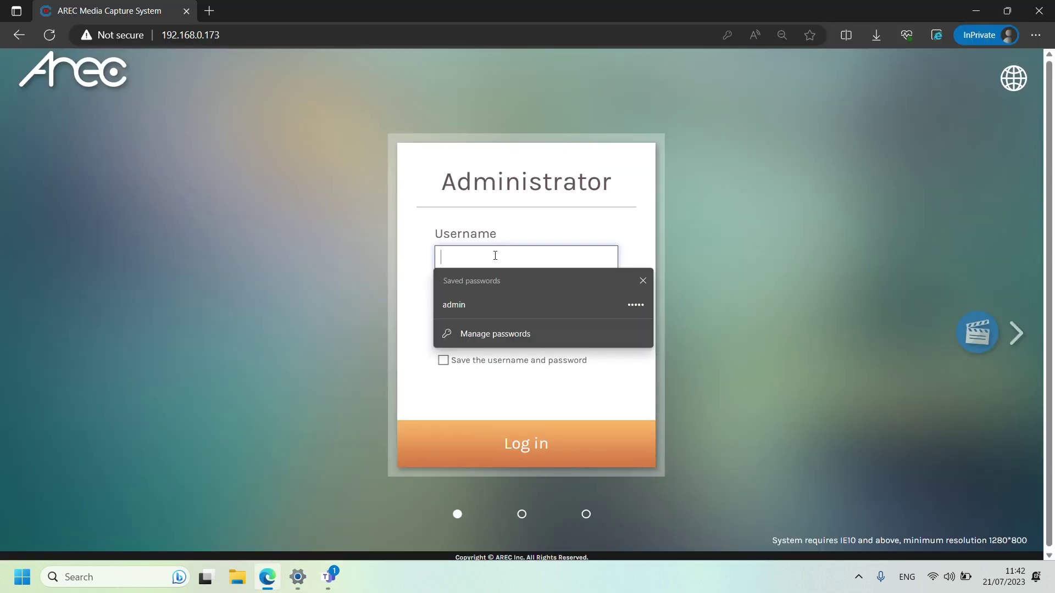
text(admin)
key(Tab)
text(admin)
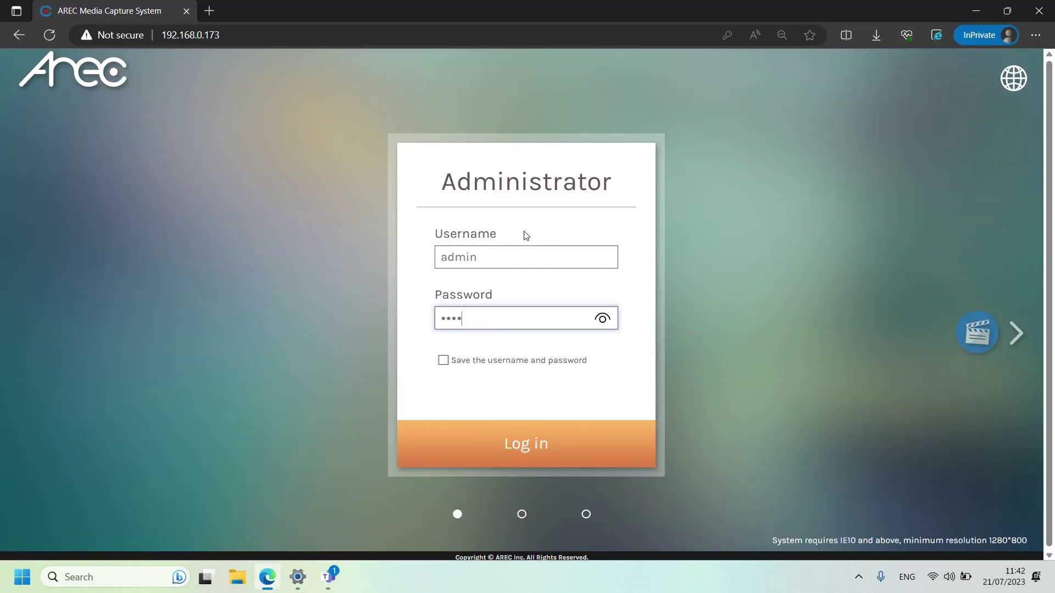
key(Return)
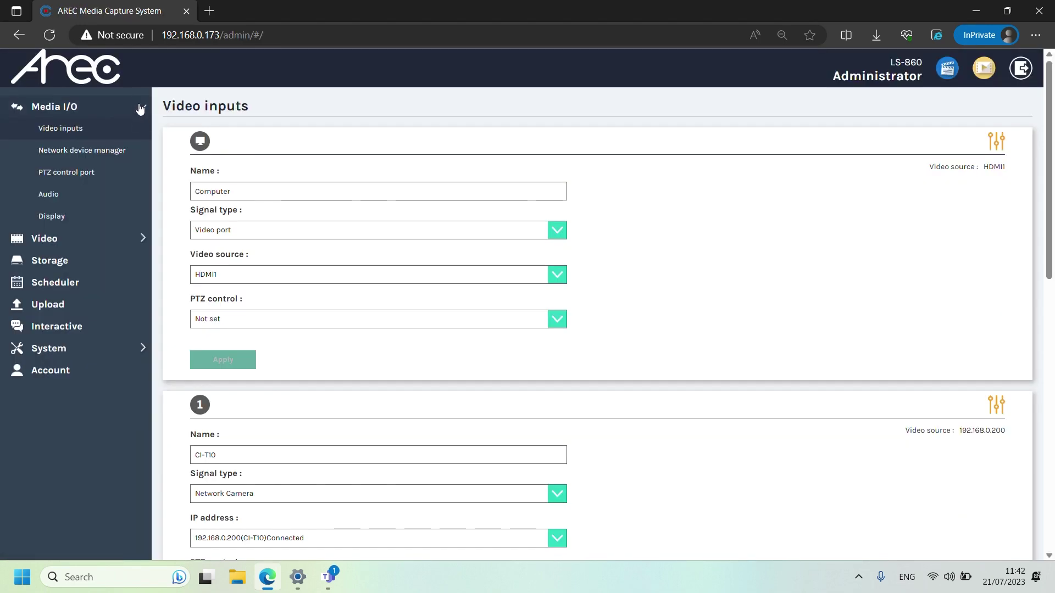
Open the Media I/O Audio page and check that Line-in 1 and HDMI 1 are unmuted at 100
click(78, 193)
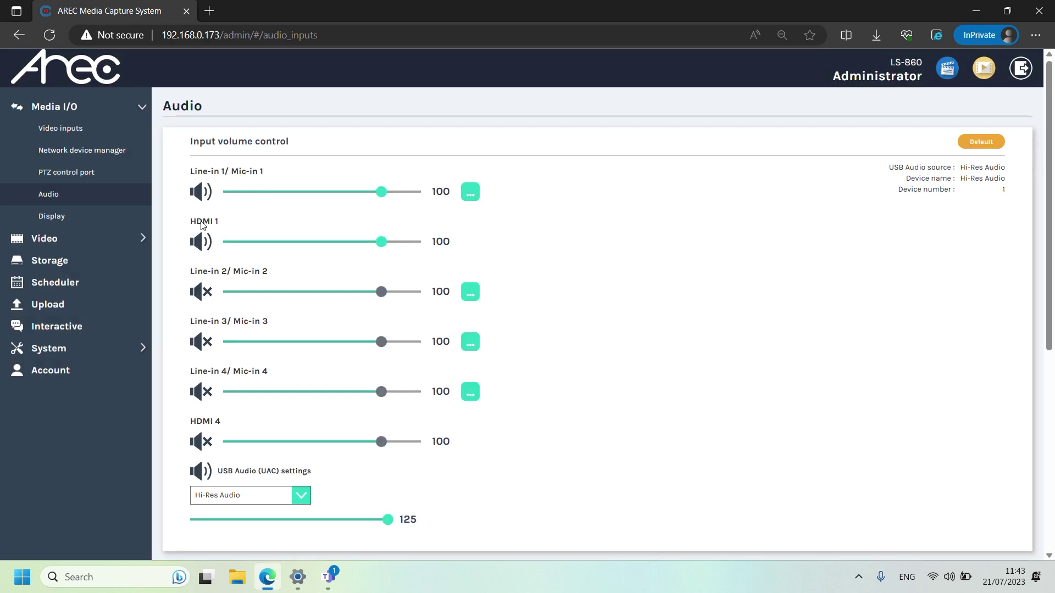
drag(191, 221, 221, 223)
click(684, 257)
scroll(596, 247, down, 5)
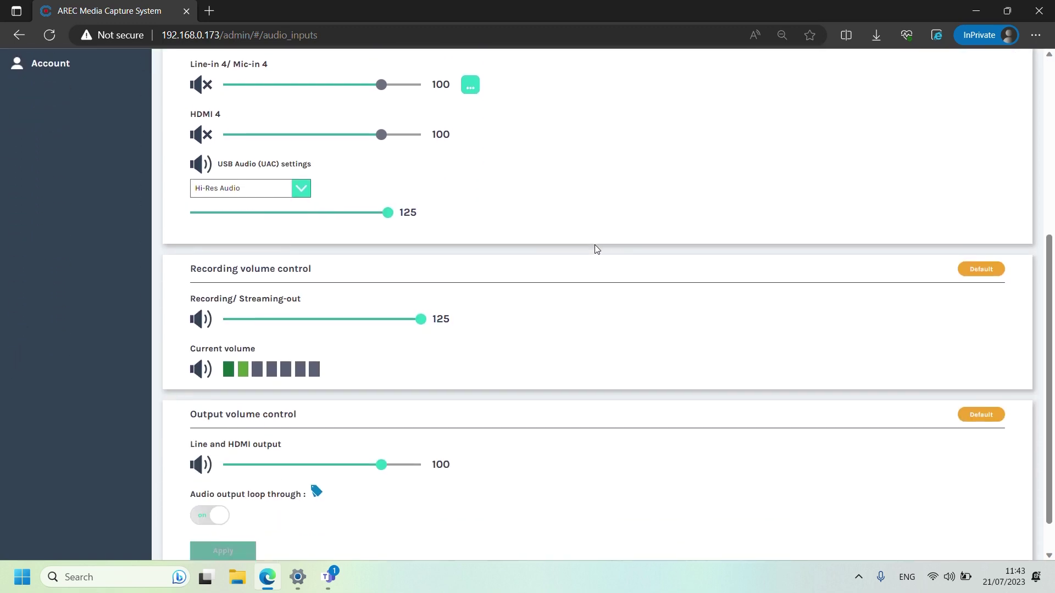
scroll(595, 245, down, 1)
scroll(594, 245, up, 3)
scroll(595, 245, down, 3)
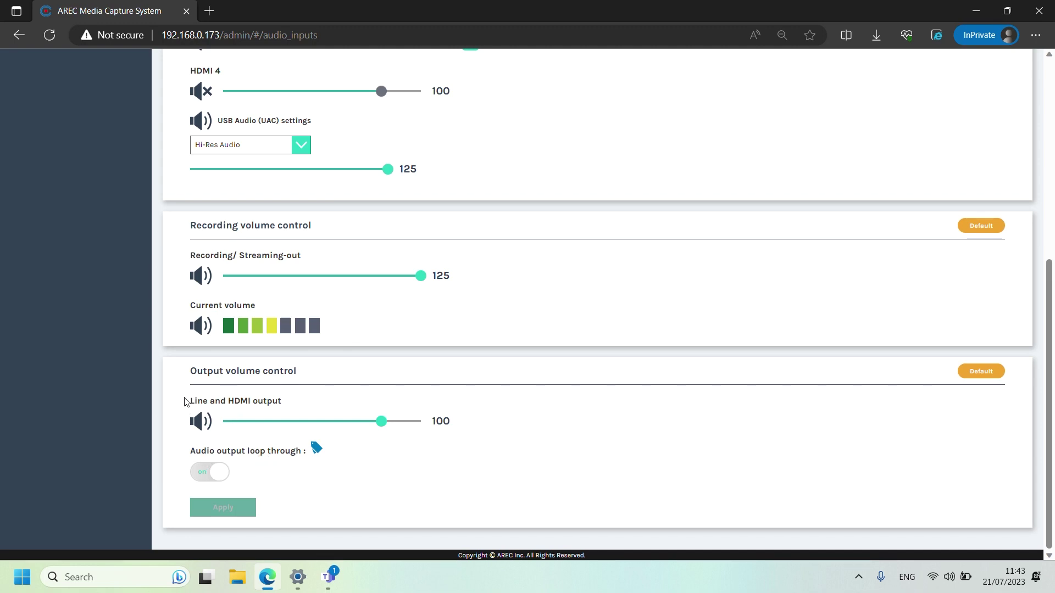
scroll(324, 360, up, 6)
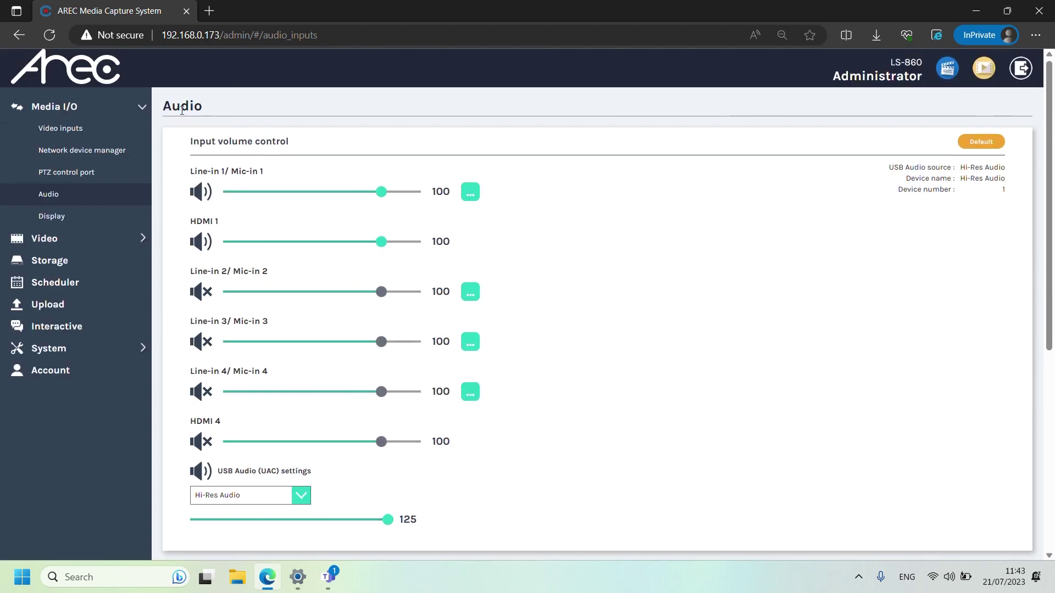
scroll(440, 174, down, 6)
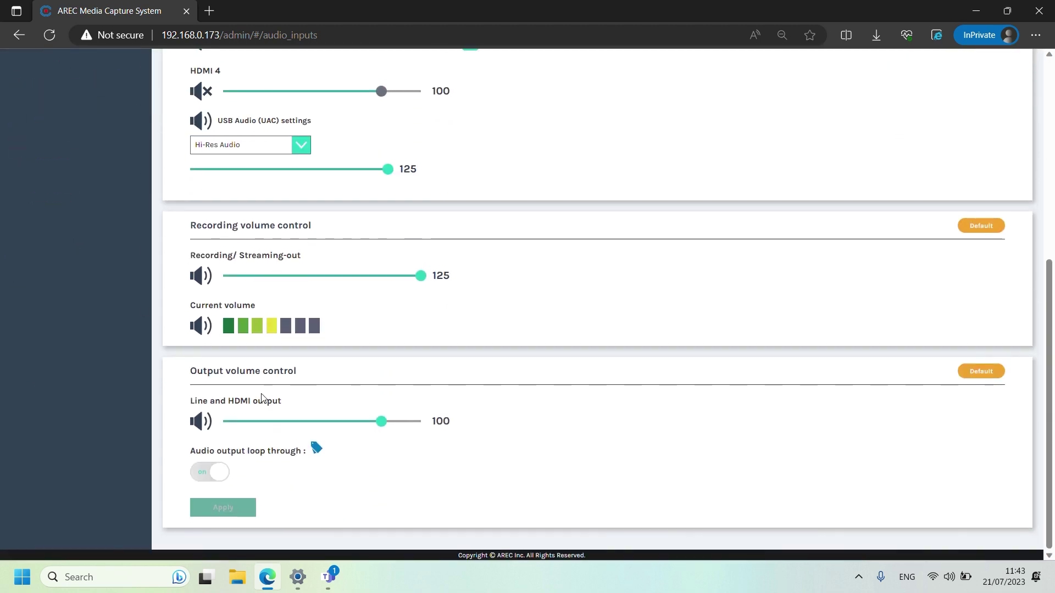
drag(204, 374, 239, 399)
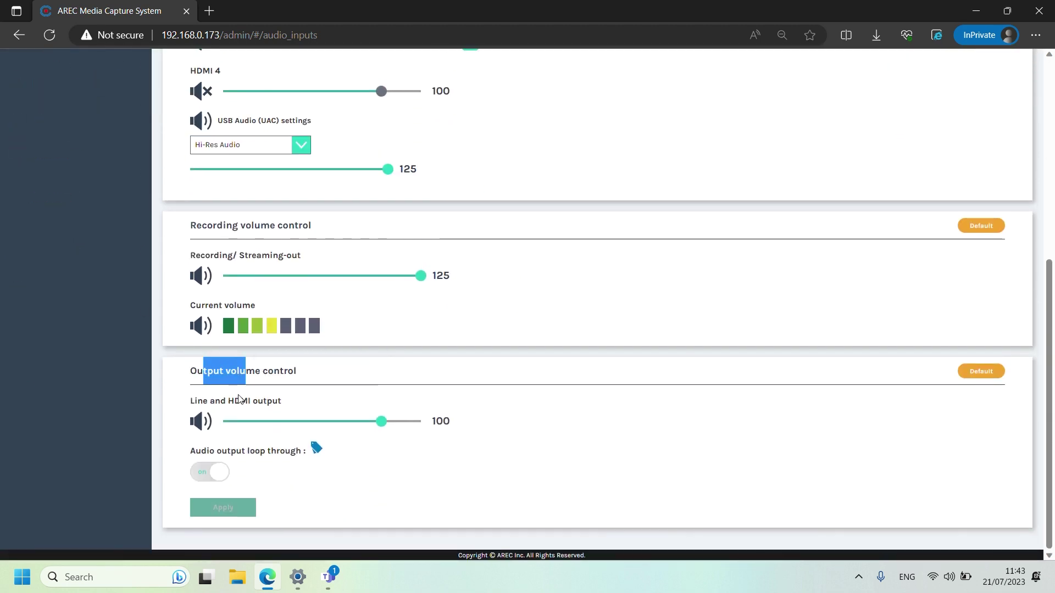
click(221, 402)
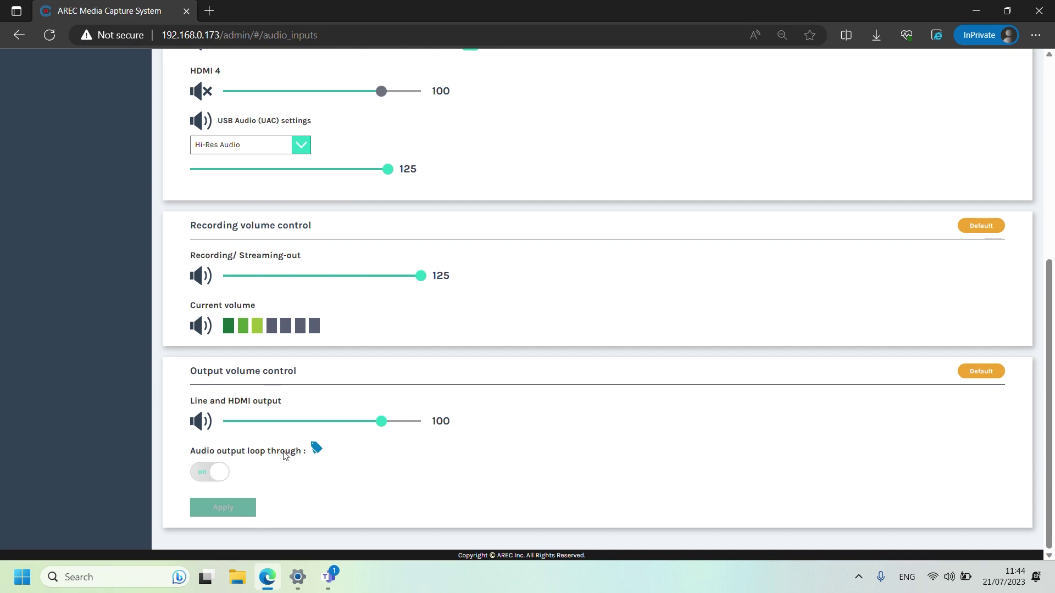
scroll(667, 428, up, 6)
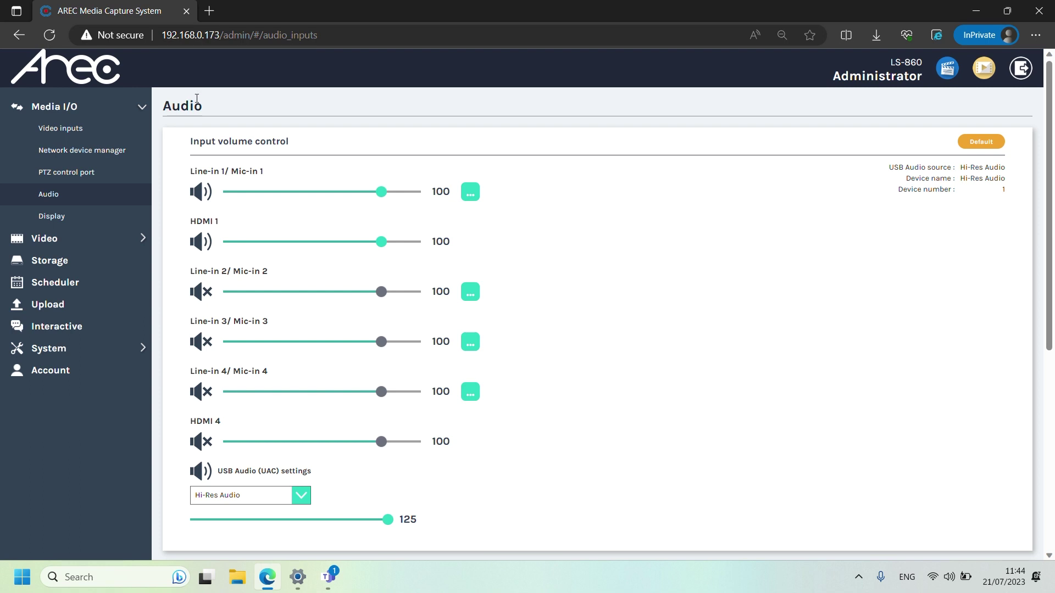
Open Device settings for the Recording VC Audio meeting in Teams
click(339, 578)
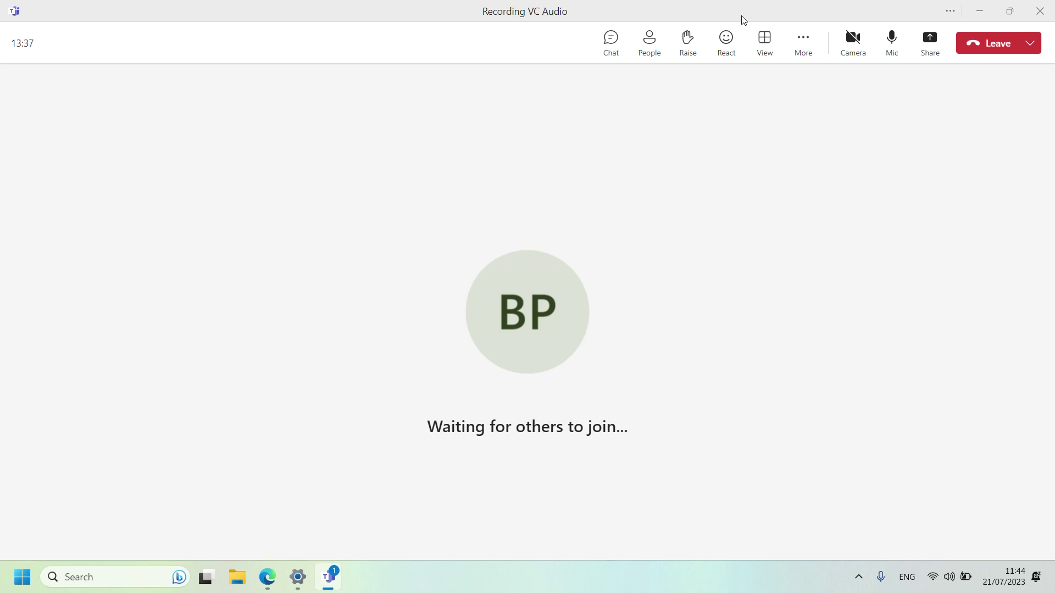
click(817, 38)
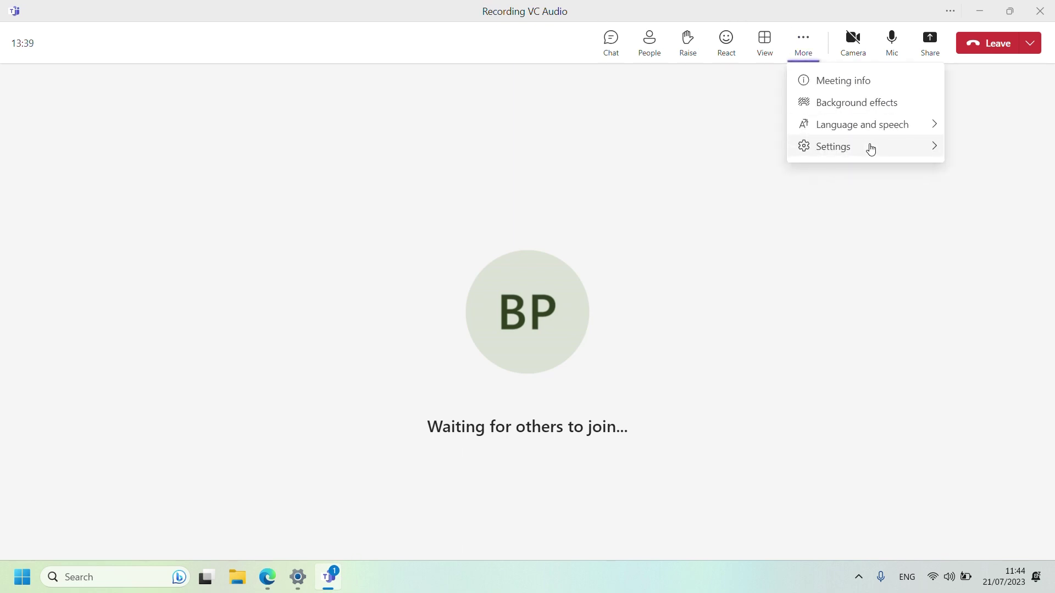
mouse_move(870, 148)
click(756, 155)
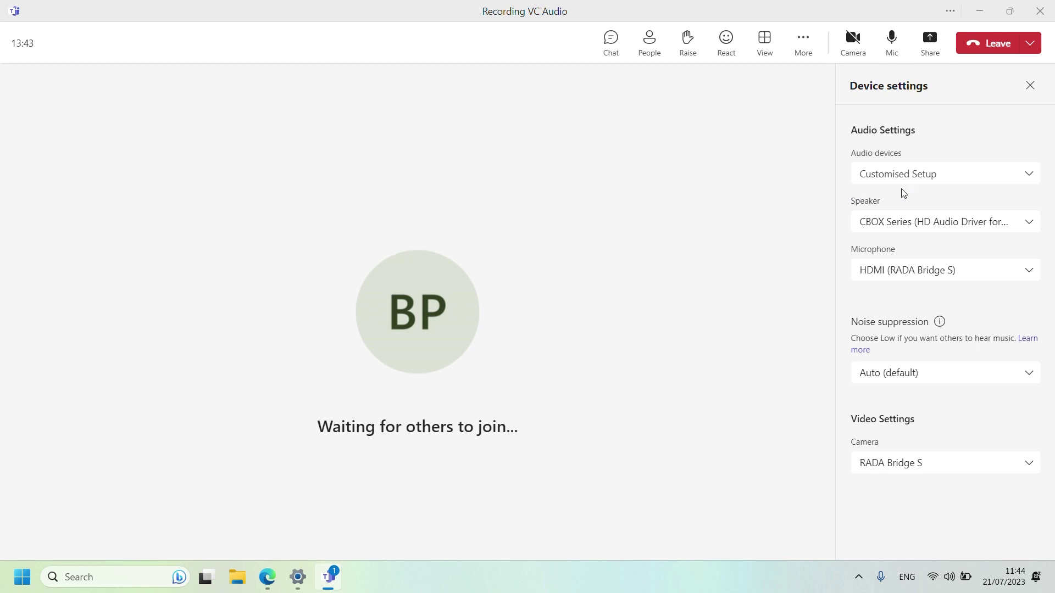
Check the Speaker list in Teams and keep CBOX Series as the speaker
drag(853, 207, 885, 206)
click(894, 223)
scroll(961, 407, down, 1)
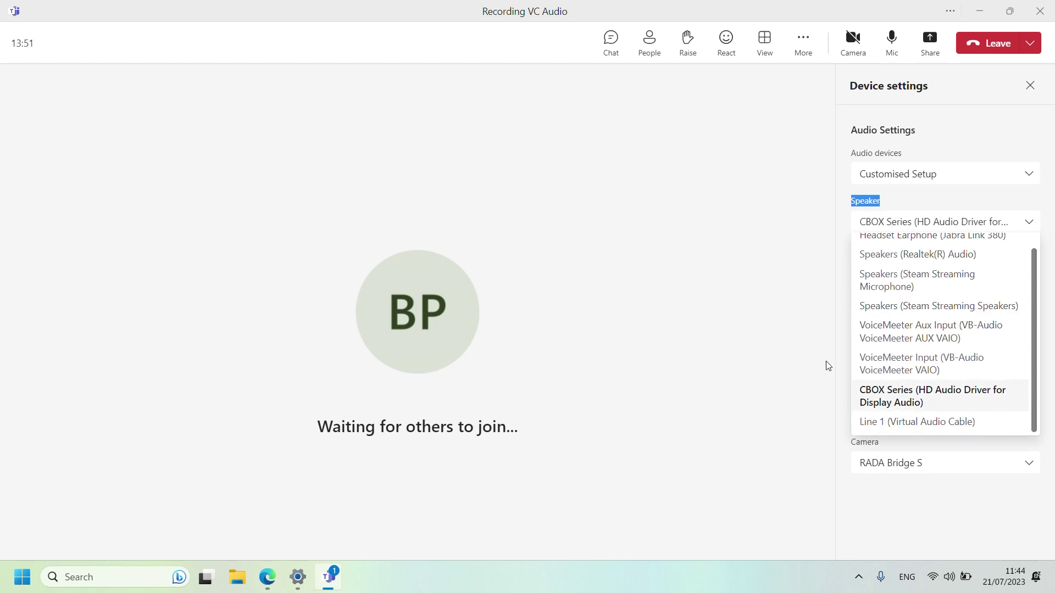
click(902, 206)
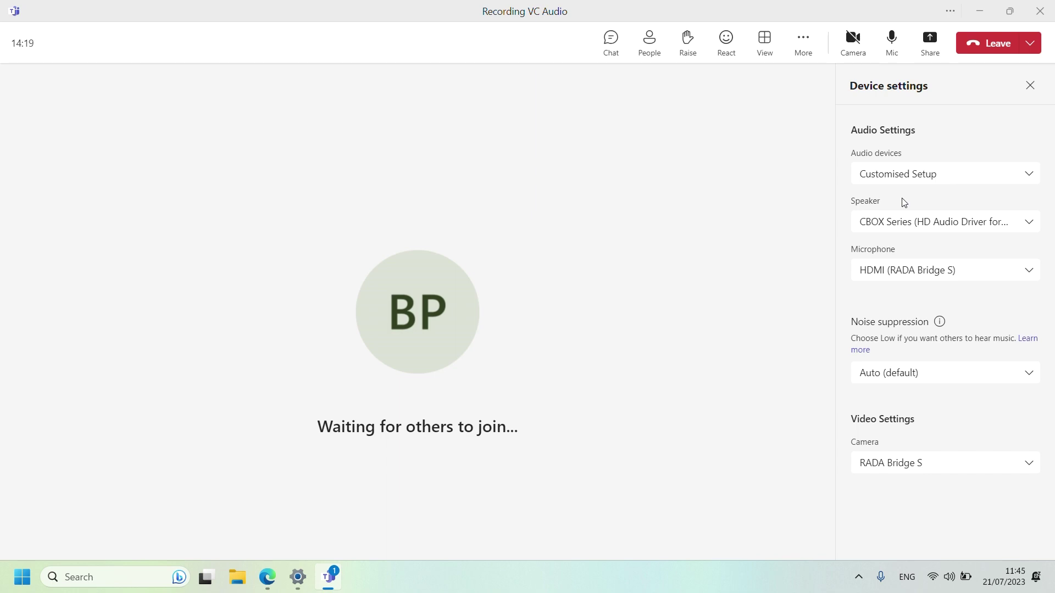
Switch the Teams microphone from HDMI to Headset Microphone (Jabra Link 380)
click(904, 271)
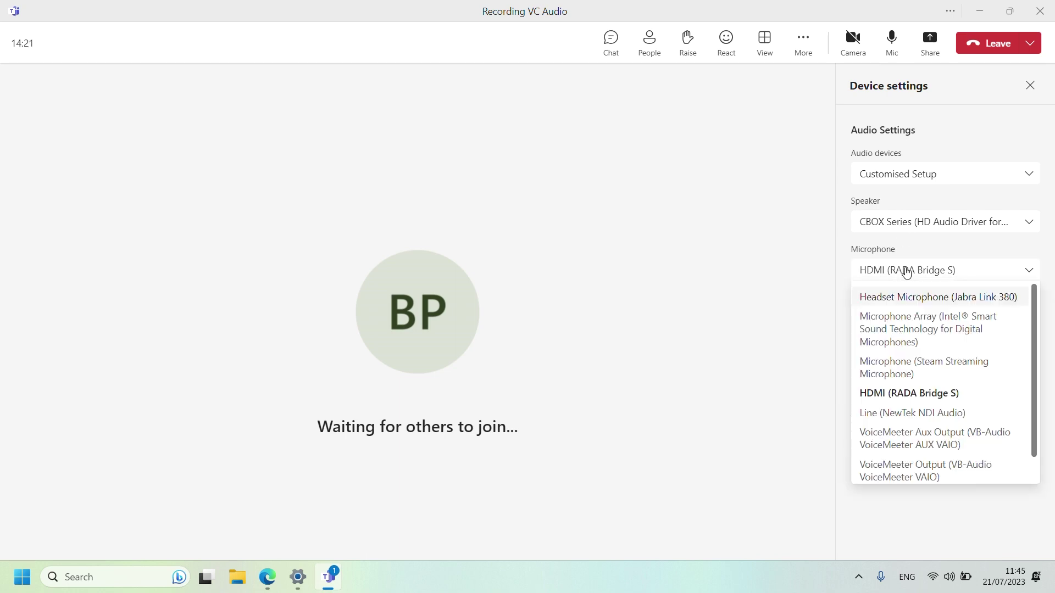
scroll(936, 368, down, 1)
scroll(934, 443, up, 1)
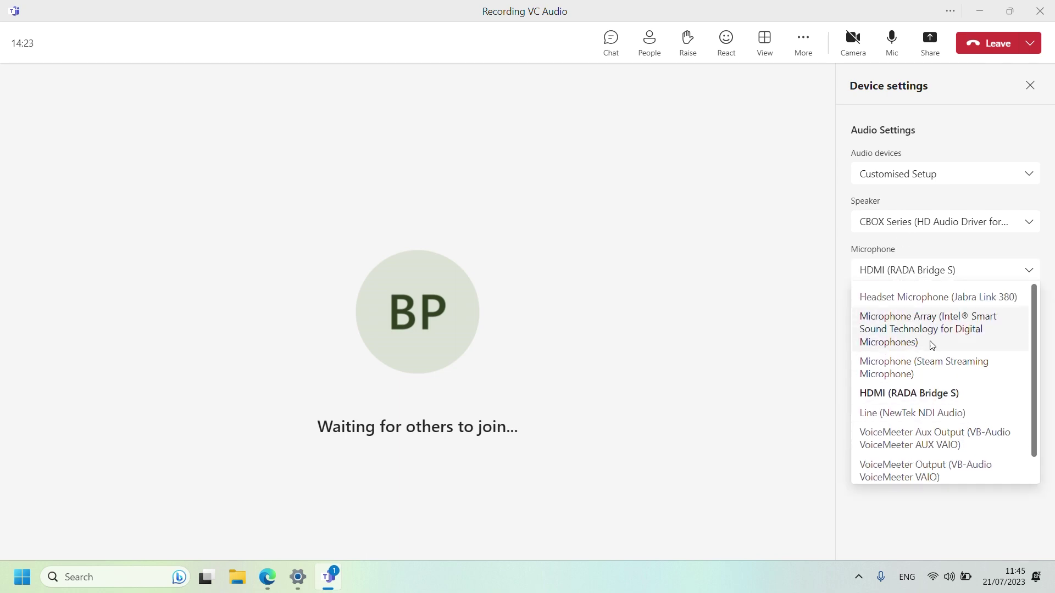
click(946, 300)
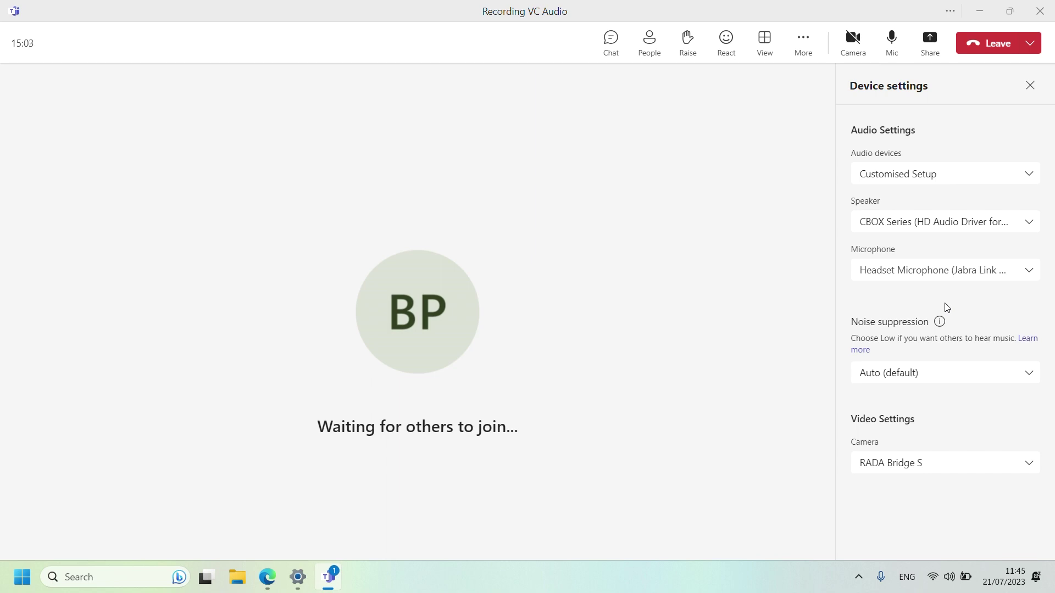
Change the Teams microphone from the Jabra headset back to HDMI (RADA Bridge S)
click(928, 272)
scroll(945, 379, down, 1)
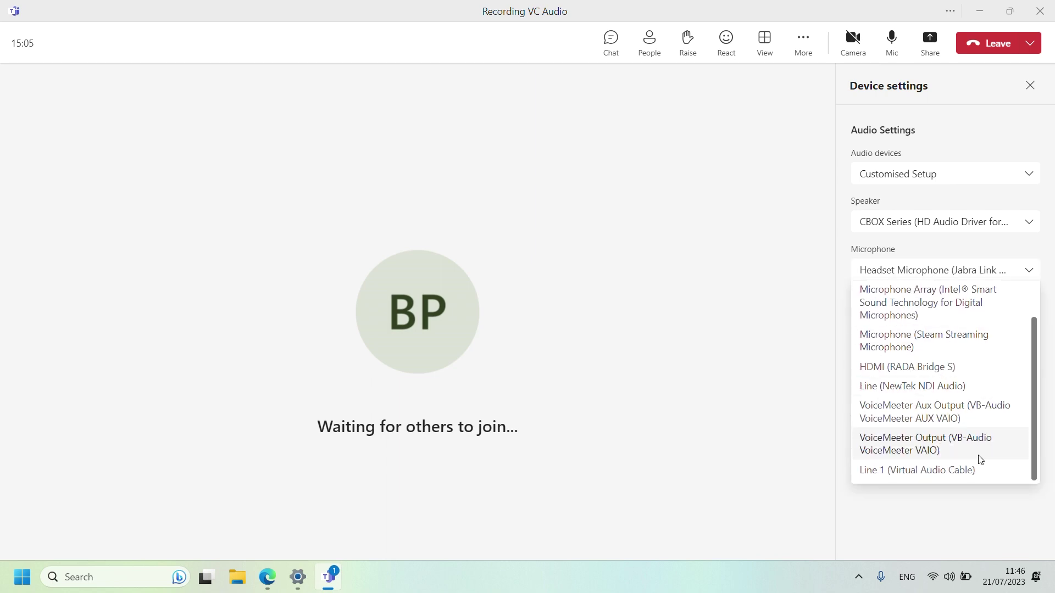
click(924, 368)
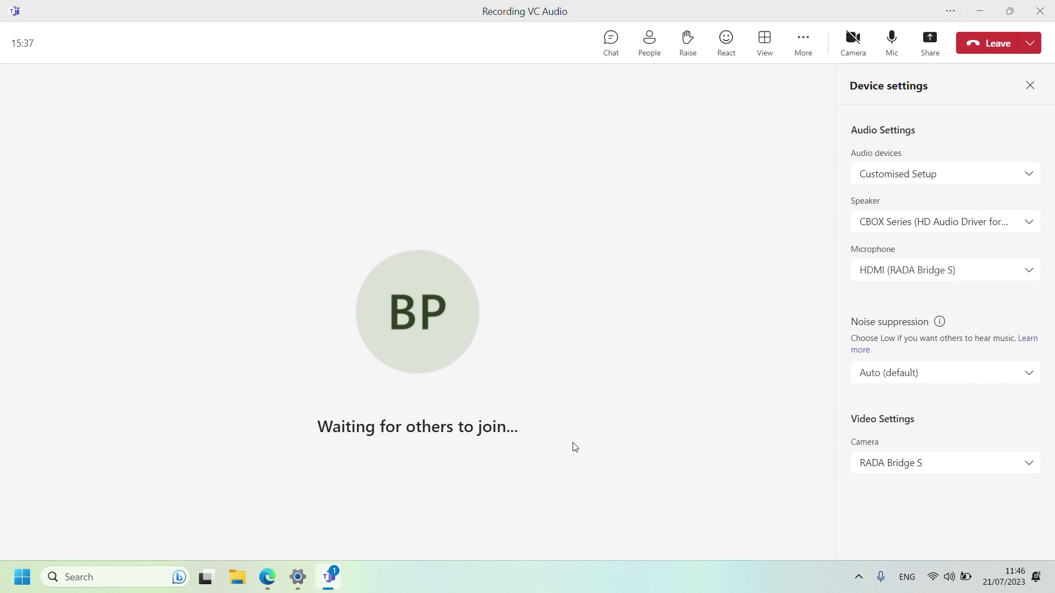
Go back to the AREC Audio page and scroll down toward the Output volume section
click(269, 575)
scroll(499, 309, down, 6)
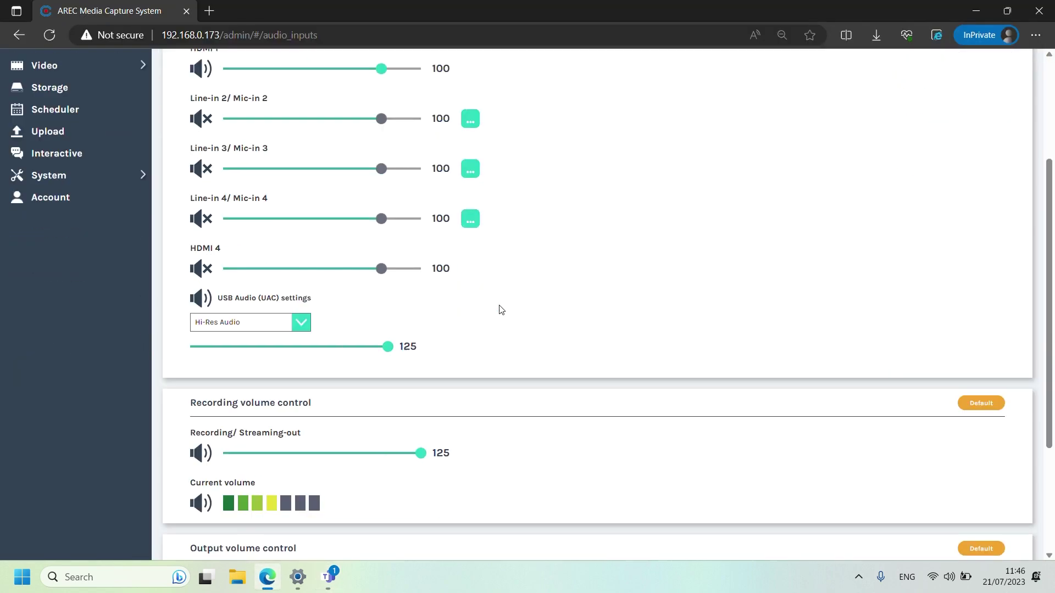